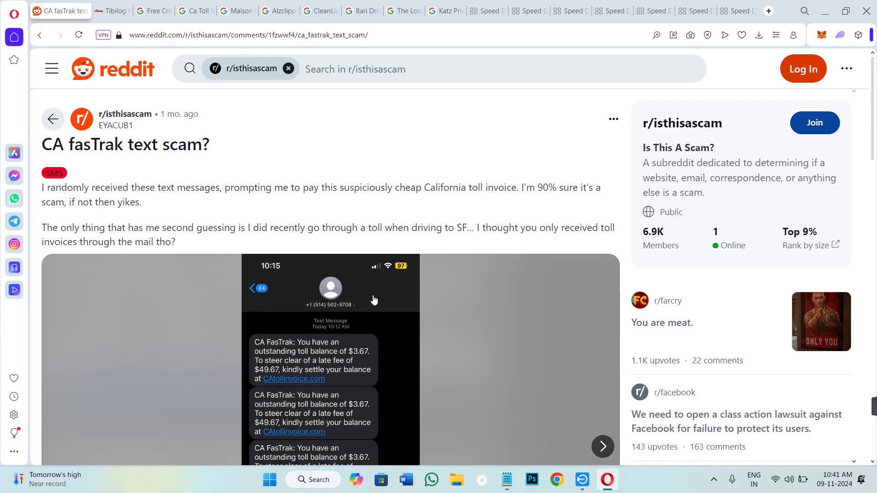
scroll(374, 301, "down", 2)
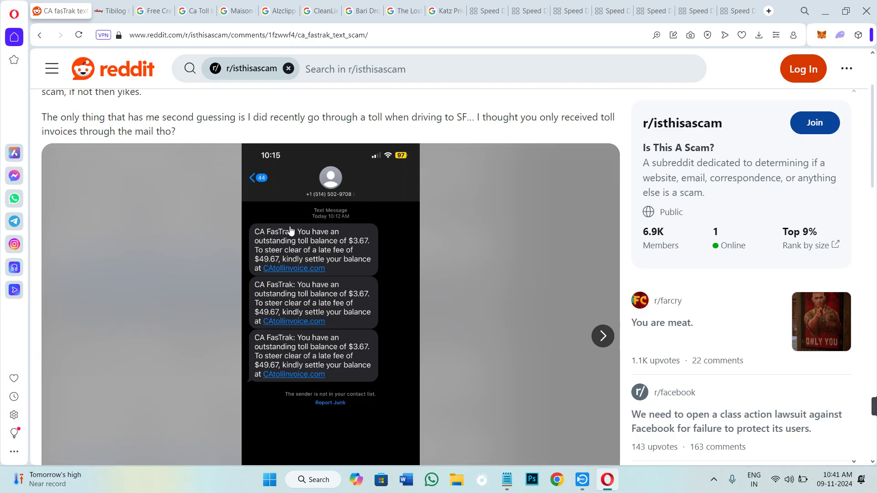
scroll(291, 231, "up", 2)
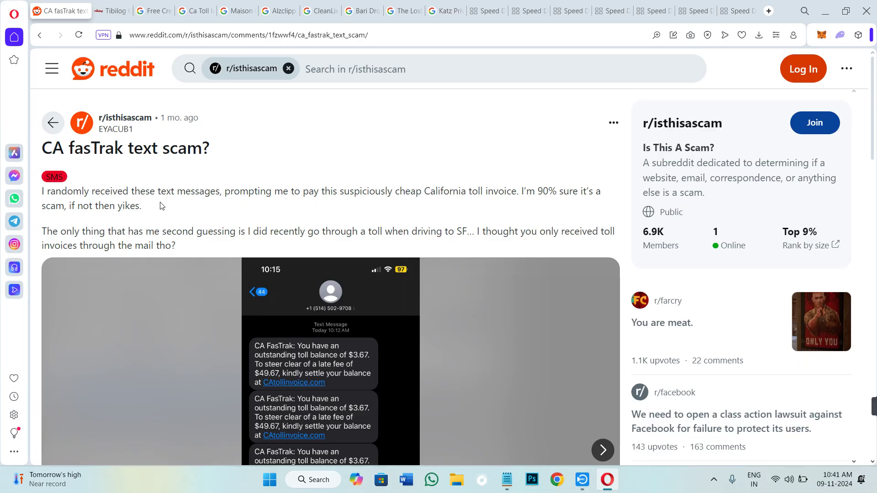
scroll(162, 205, "down", 1)
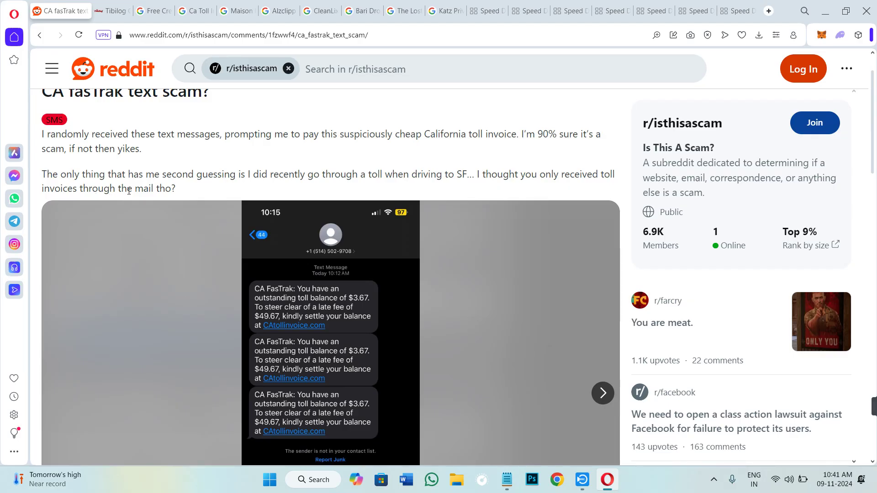
scroll(193, 196, "down", 1)
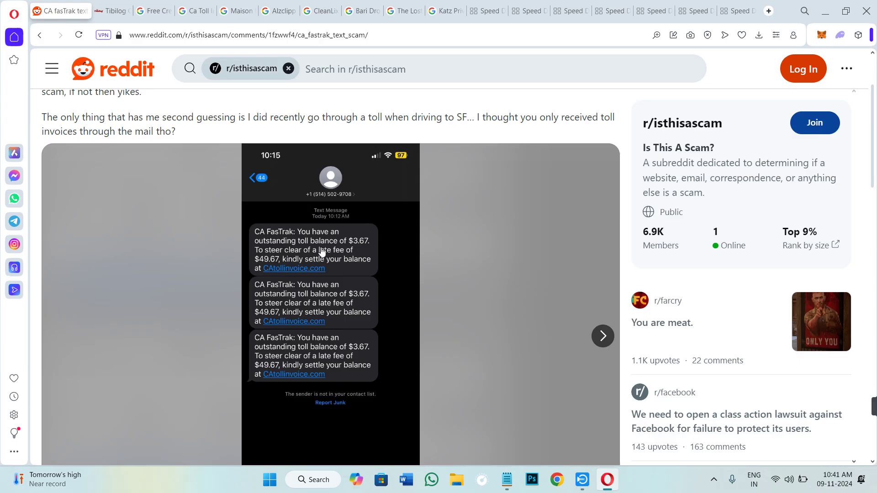
scroll(381, 283, "down", 2)
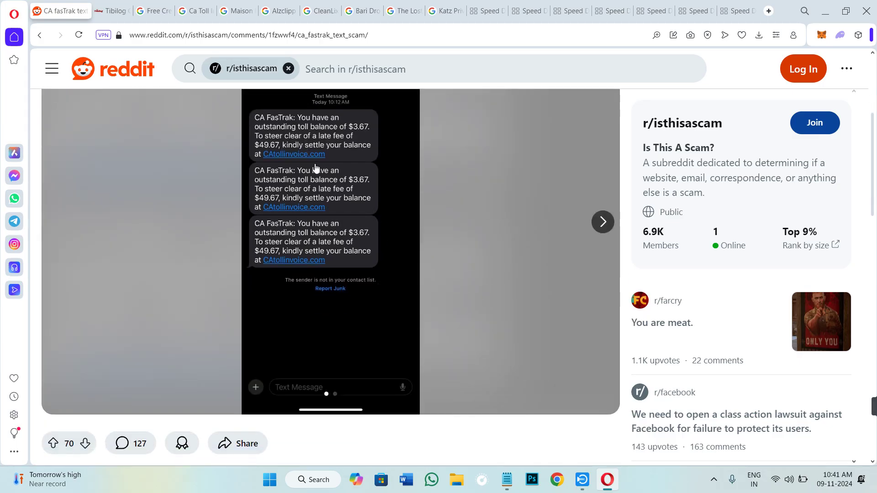
scroll(325, 282, "down", 3)
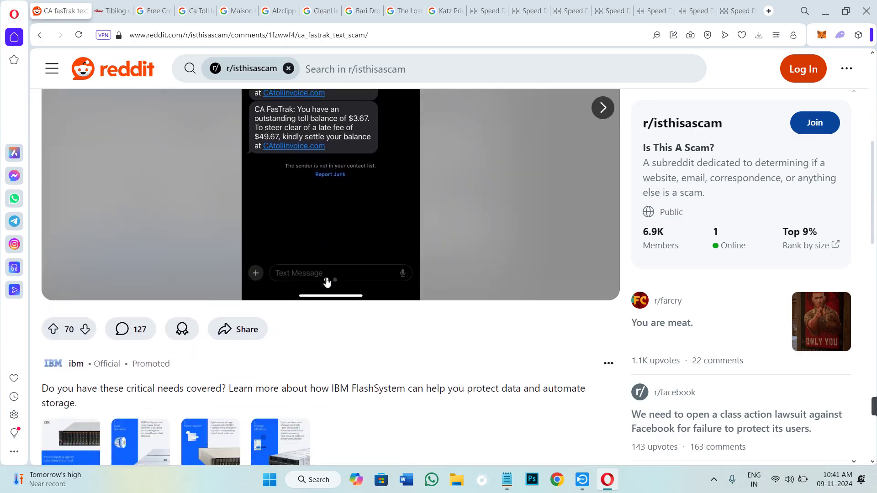
scroll(127, 271, "down", 5)
scroll(137, 270, "down", 1)
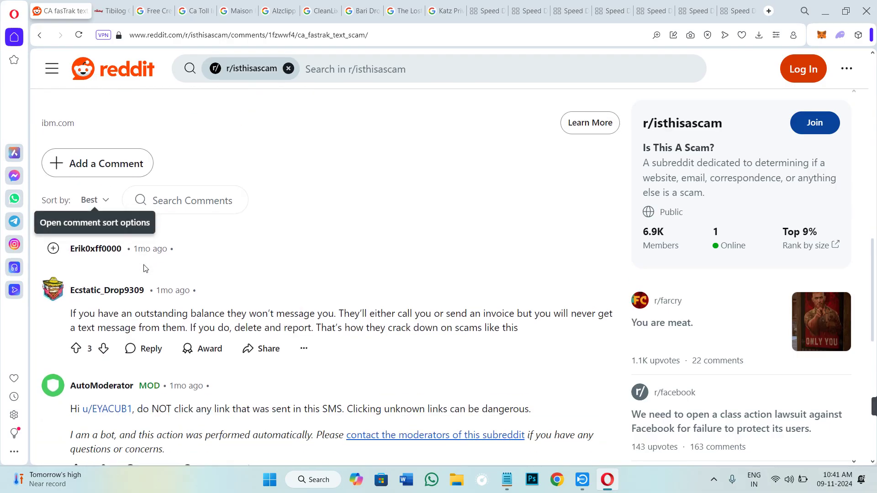
scroll(143, 266, "down", 1)
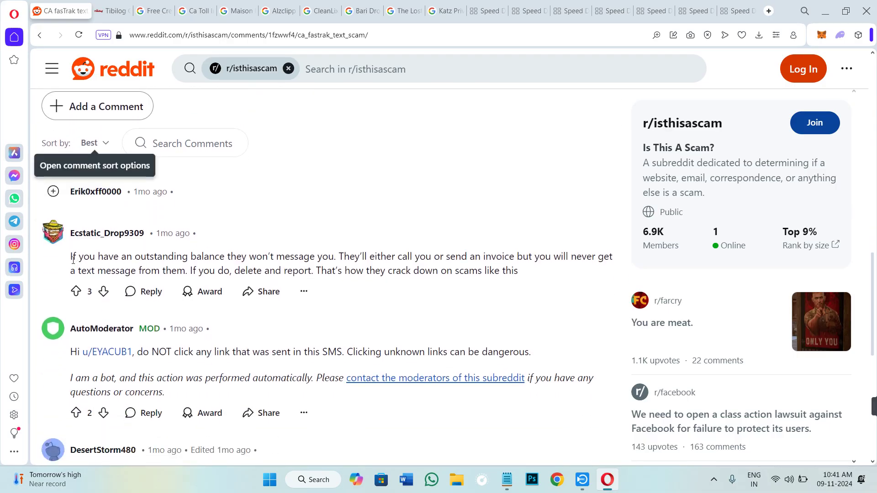
- Scroll down to the comments and highlight the first reply's opening sentence
mouse_move(71, 260)
left_mouse_down()
mouse_move(192, 268)
mouse_move(336, 259)
left_mouse_up()
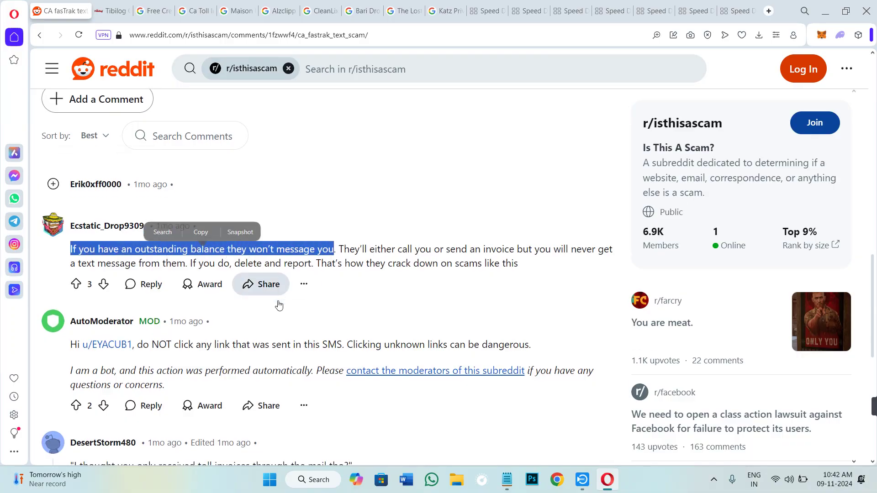
scroll(276, 304, "down", 3)
scroll(278, 304, "down", 2)
scroll(278, 304, "down", 2)
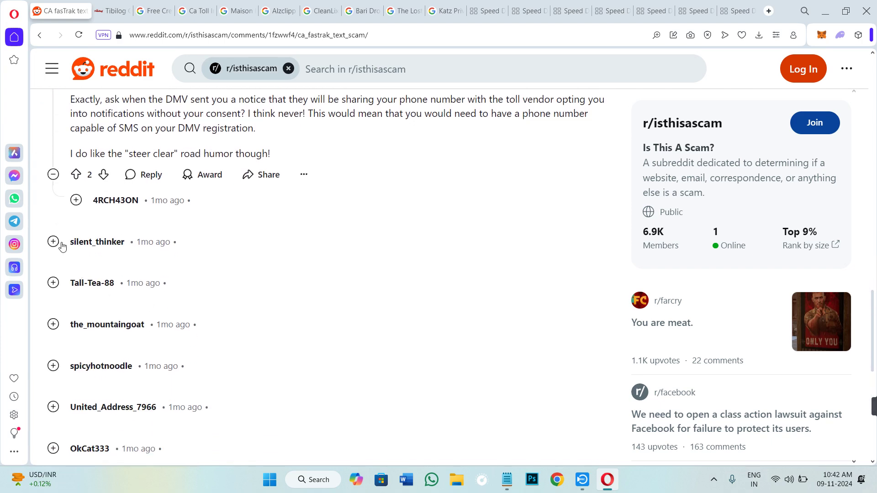
- Expand two collapsed comments, including Tall-Tea-88's, briefly highlighting 'but used to live in CA'
left_click(54, 242)
scroll(97, 300, "down", 3)
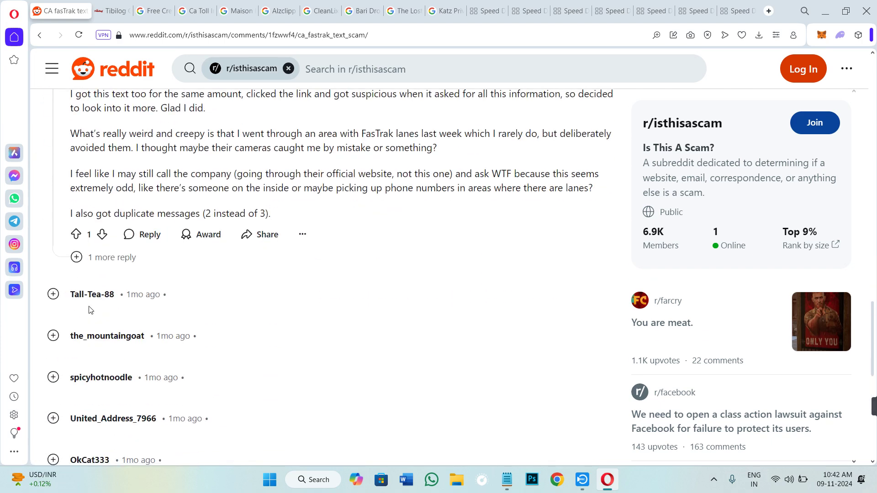
left_click(53, 294)
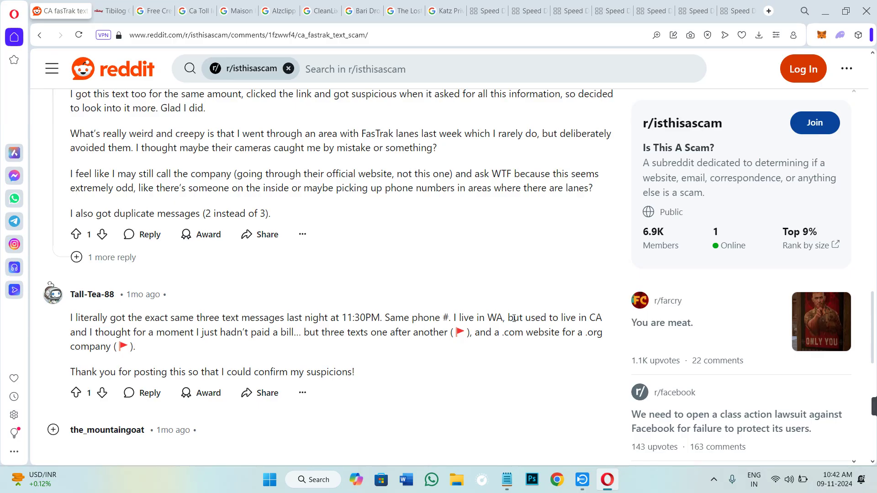
left_click_drag(508, 318, 603, 318)
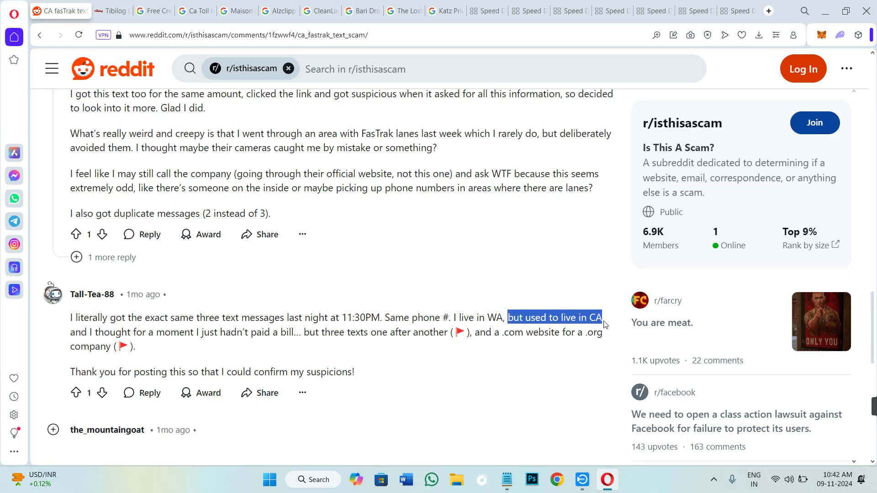
left_click(78, 335)
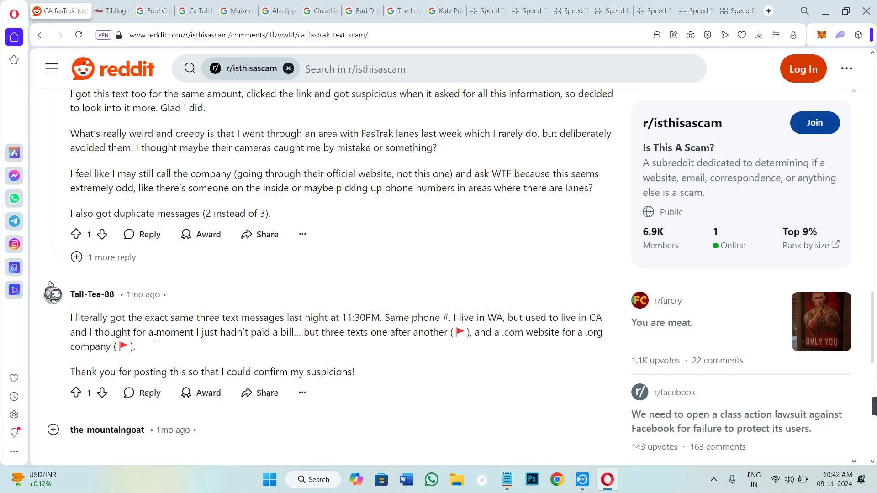
scroll(155, 337, "down", 1)
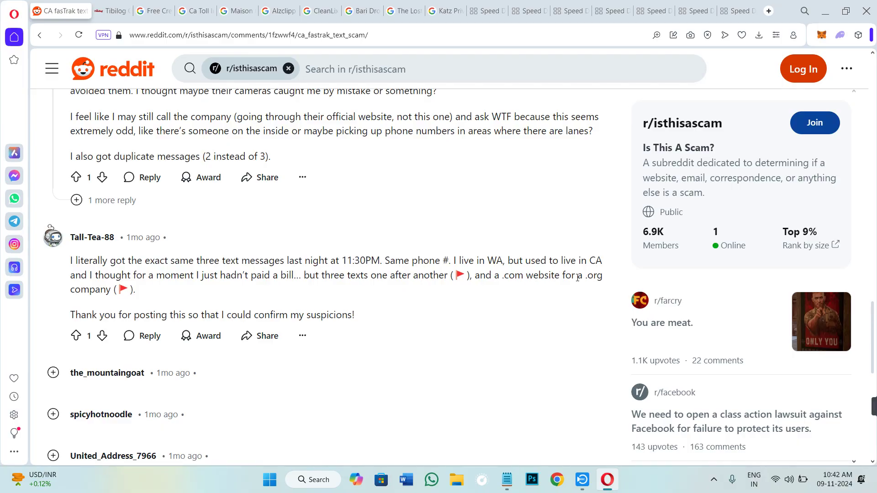
scroll(103, 291, "down", 1)
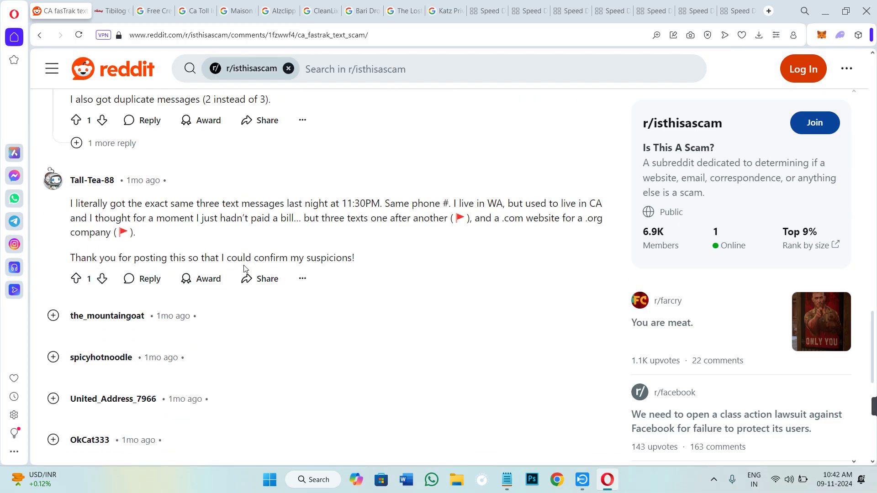
- Expand the comments about a mom's texts, the Montreal 514 number, and October 10th
left_click(56, 319)
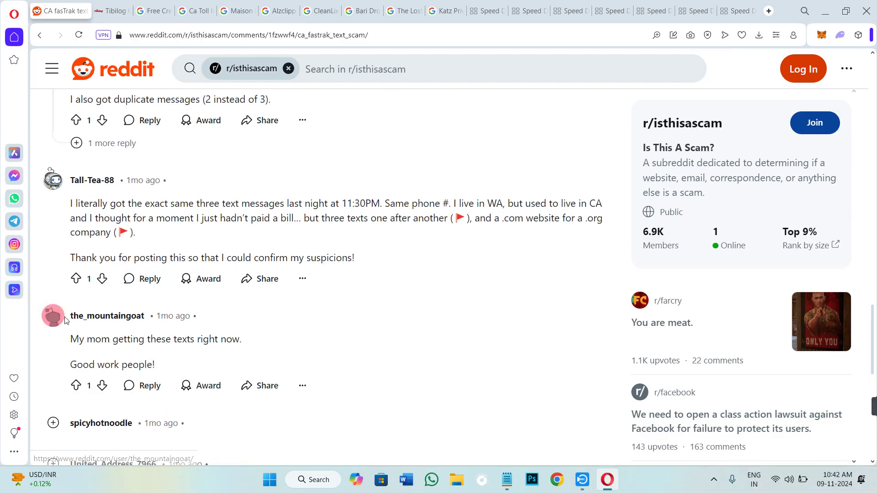
scroll(65, 319, "down", 1)
scroll(64, 318, "down", 2)
left_click(53, 251)
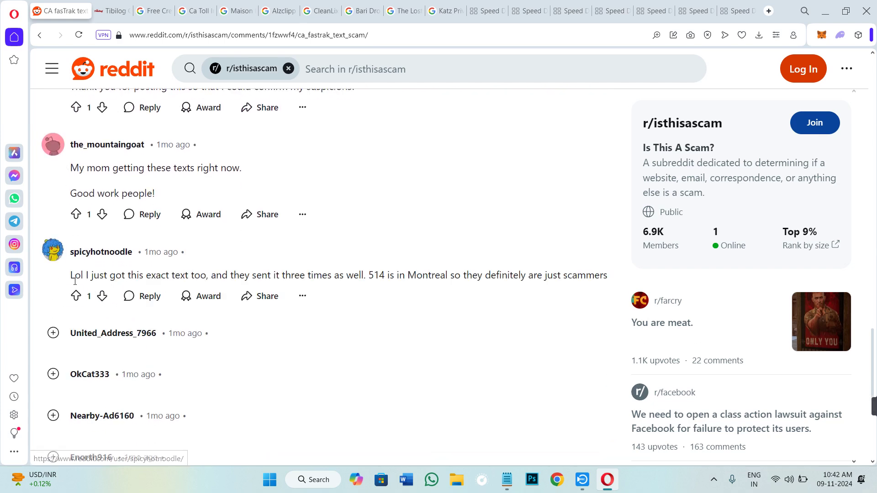
left_click(56, 334)
scroll(61, 334, "down", 1)
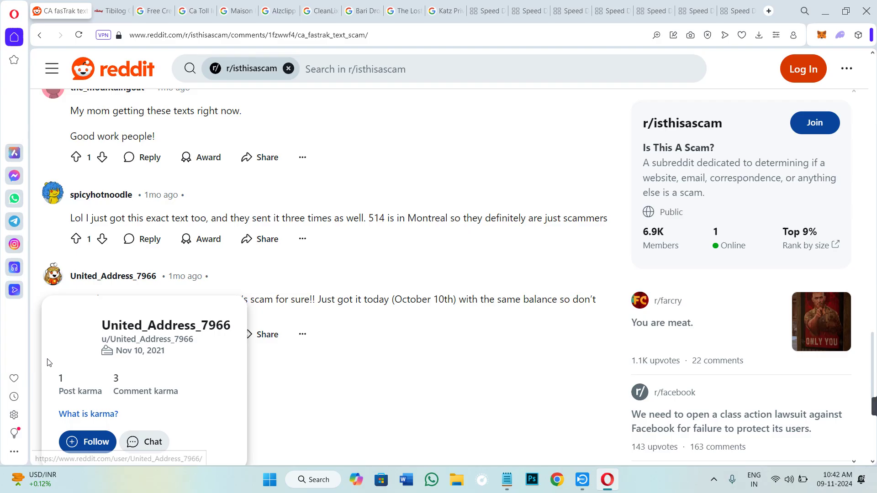
scroll(156, 335, "down", 2)
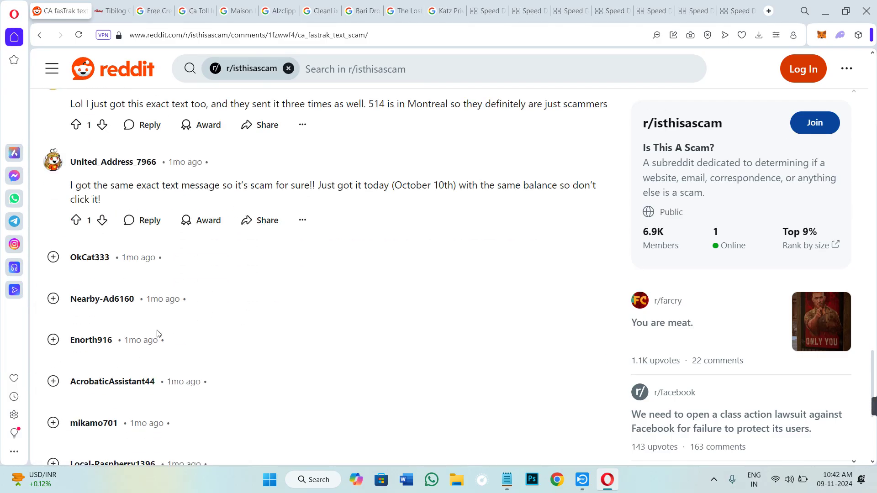
- Expand the same-amount and 'for sure a scam' comments, highlighting the word 'scam'
left_click(49, 259)
scroll(55, 274, "down", 1)
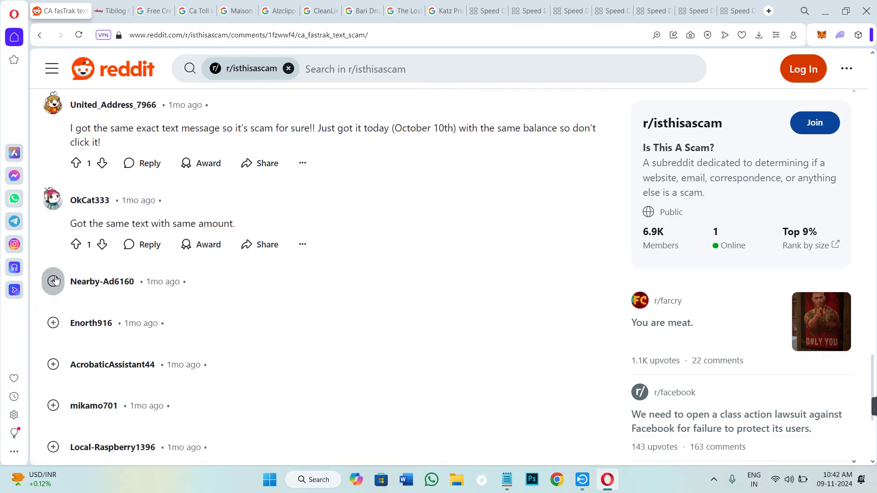
left_click(53, 282)
scroll(357, 295, "down", 2)
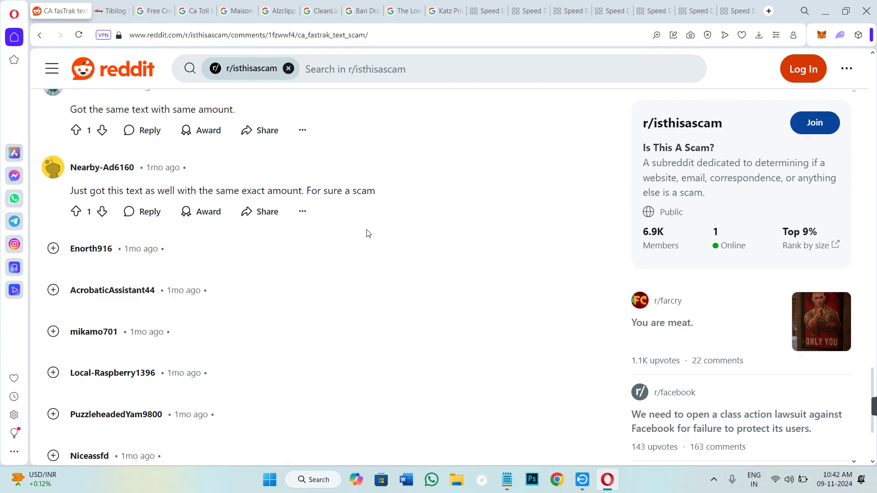
left_click_drag(351, 192, 394, 199)
scroll(375, 282, "up", 4)
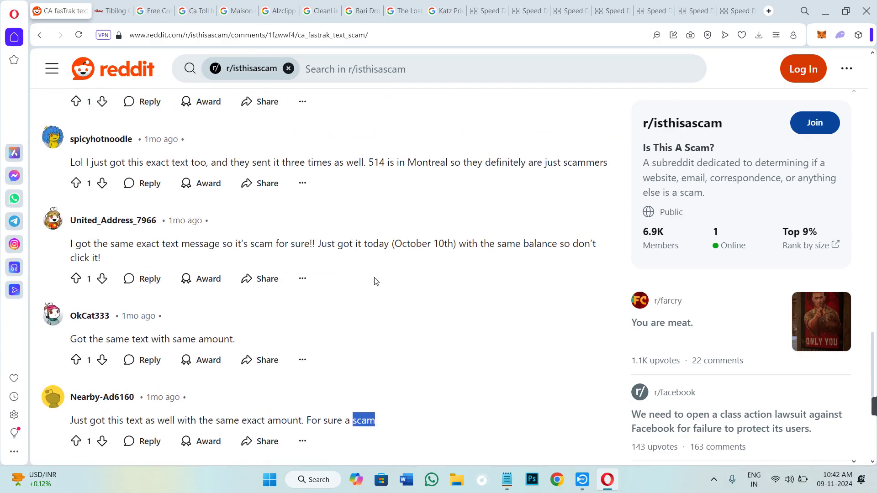
scroll(374, 281, "up", 2)
scroll(374, 282, "up", 5)
scroll(374, 281, "up", 2)
scroll(374, 281, "up", 5)
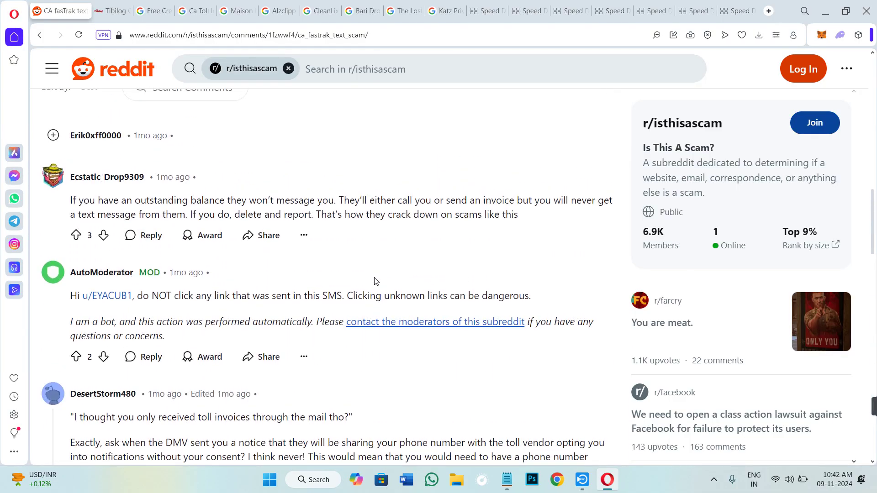
scroll(374, 281, "up", 5)
scroll(374, 281, "up", 5)
scroll(384, 281, "up", 2)
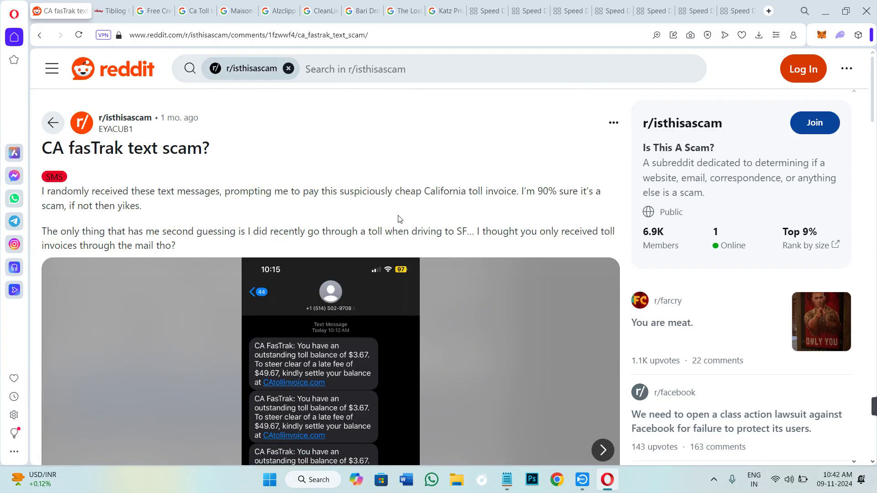
scroll(398, 219, "down", 2)
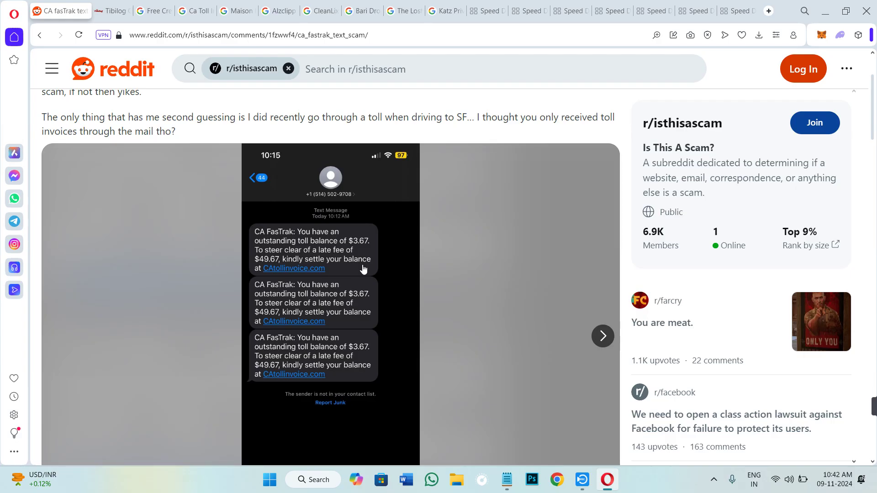
- View the post's reCAPTCHA screenshot, then return to the scam text screenshot
left_click(603, 336)
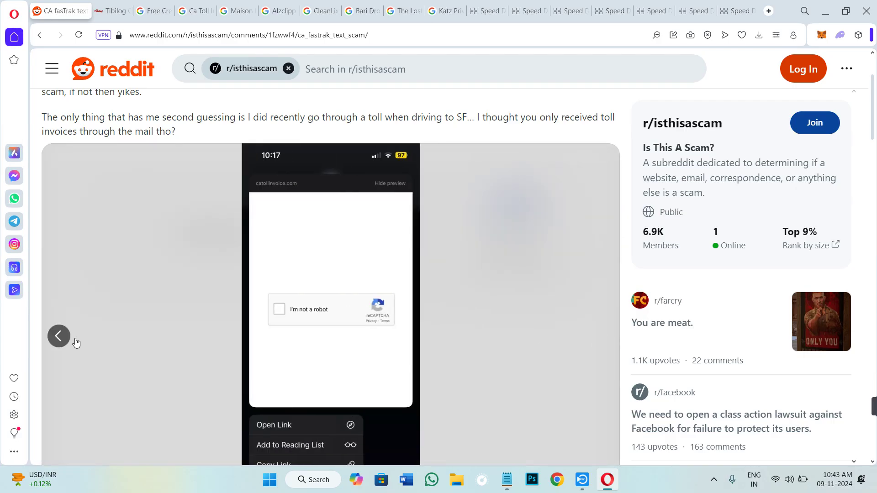
left_click(69, 337)
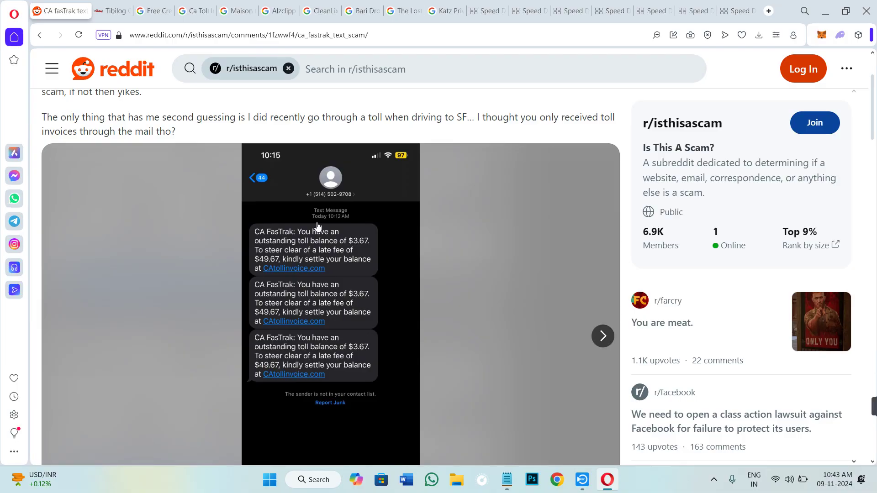